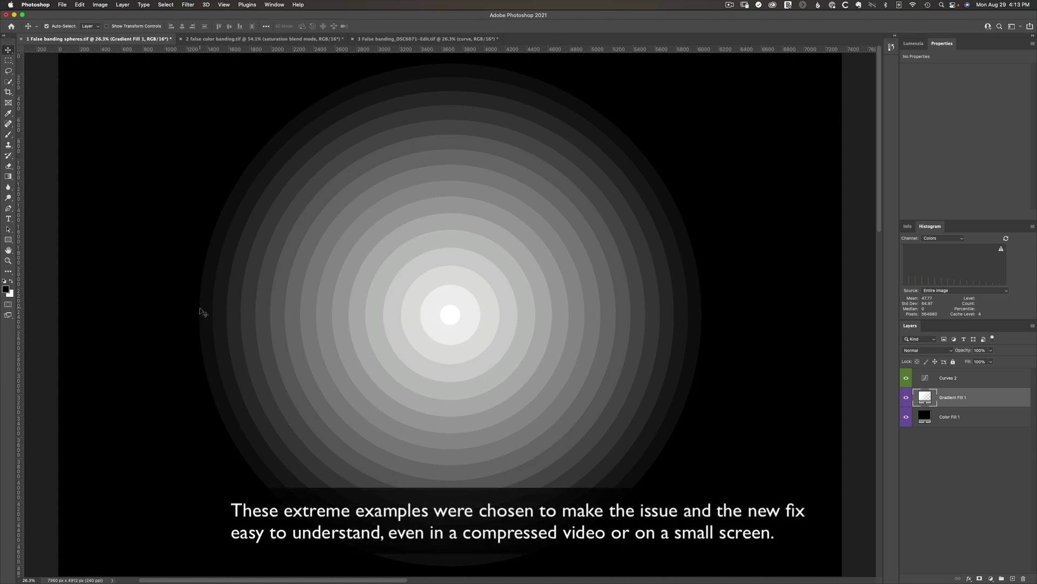
Switch to the '2 false color banding.tif' document to review its stepped spectrum banding
left_click(210, 39)
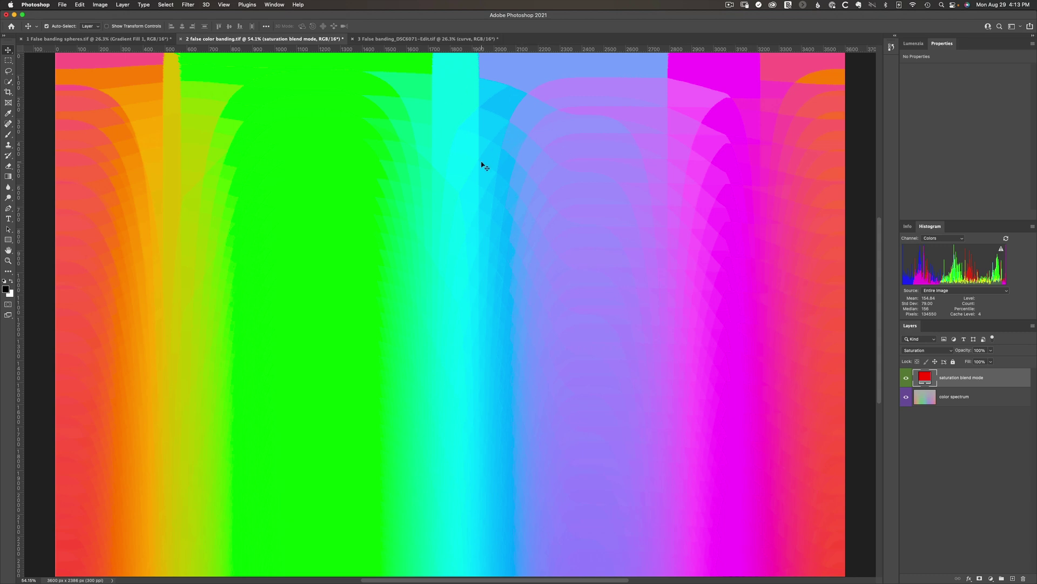
left_click(370, 40)
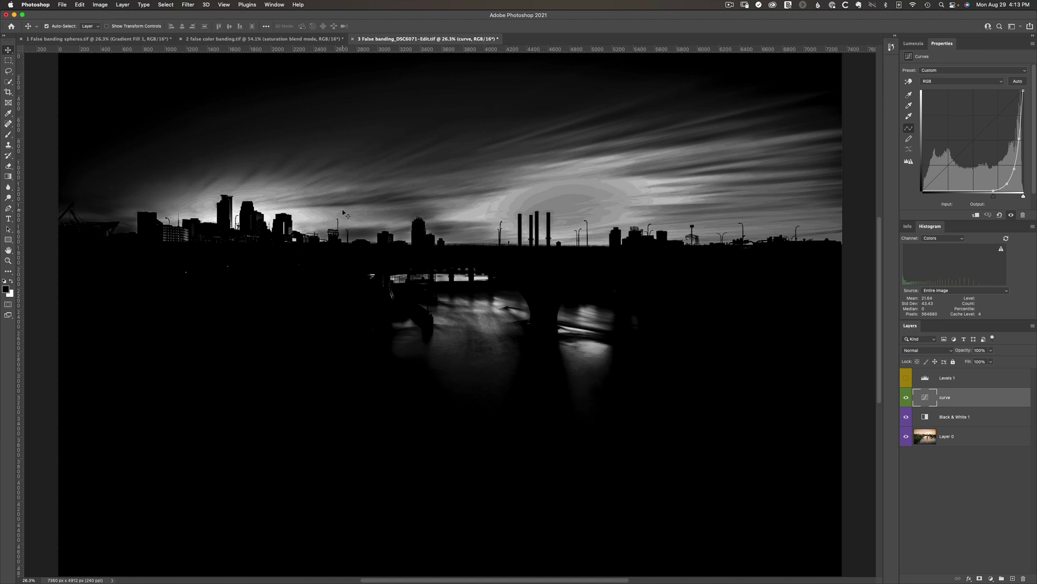
left_click(906, 436, "alt")
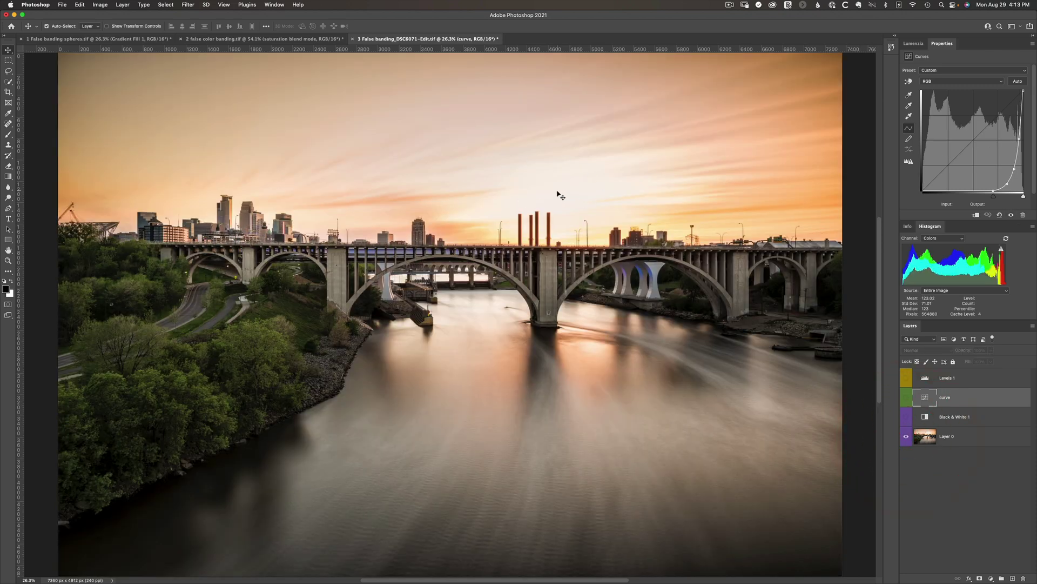
left_click(906, 436, "alt")
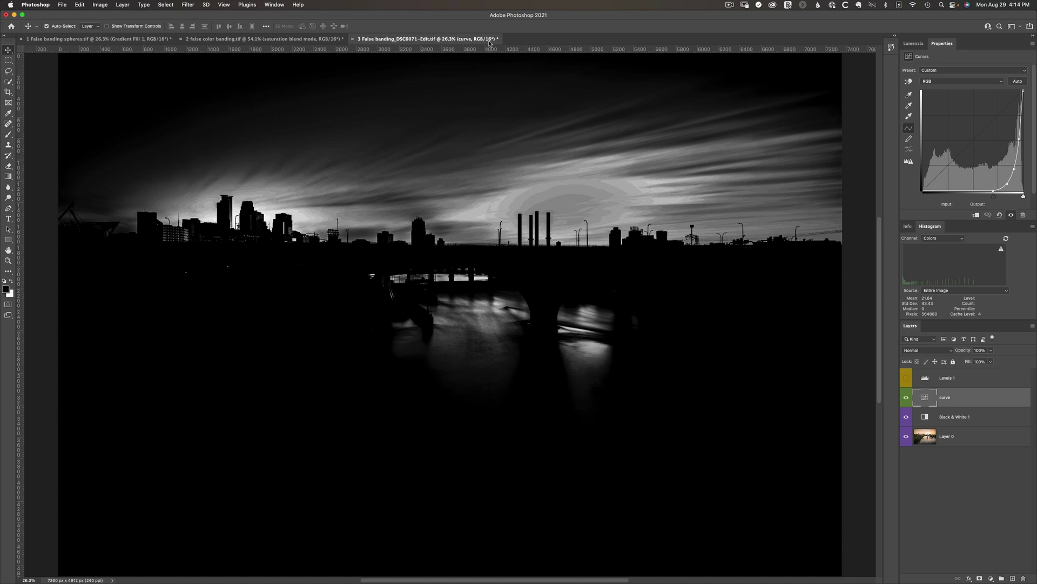
Return to the False banding spheres document and choose Flatten Image from Gradient Fill 1's layer menu
left_click(135, 40)
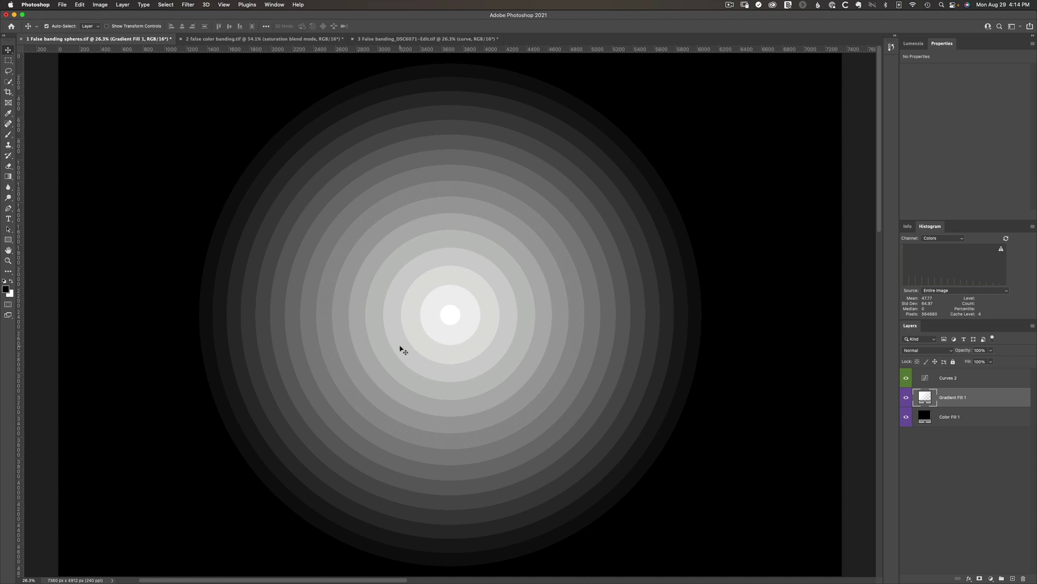
right_click(974, 400)
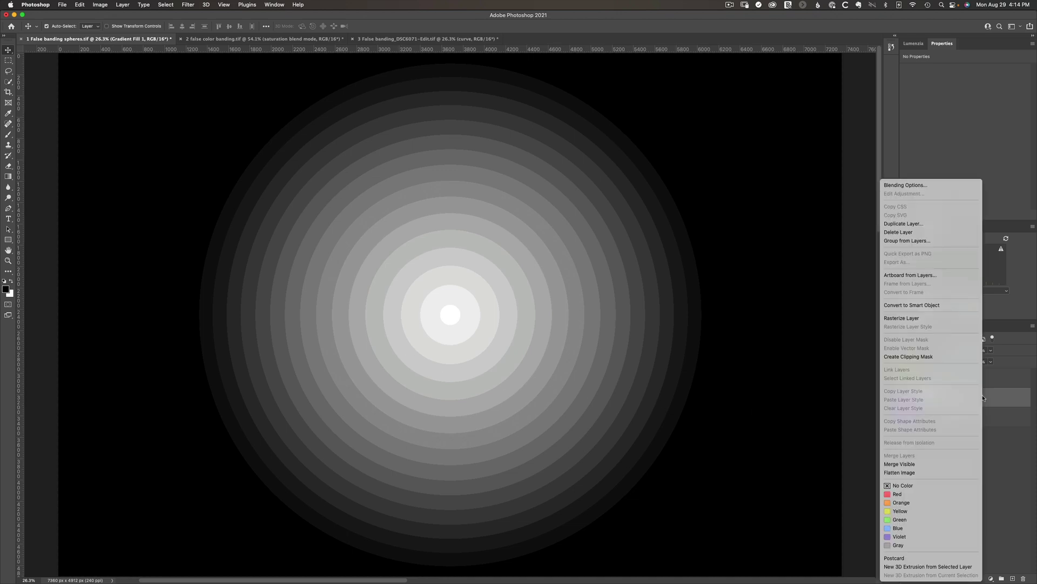
left_click(917, 472)
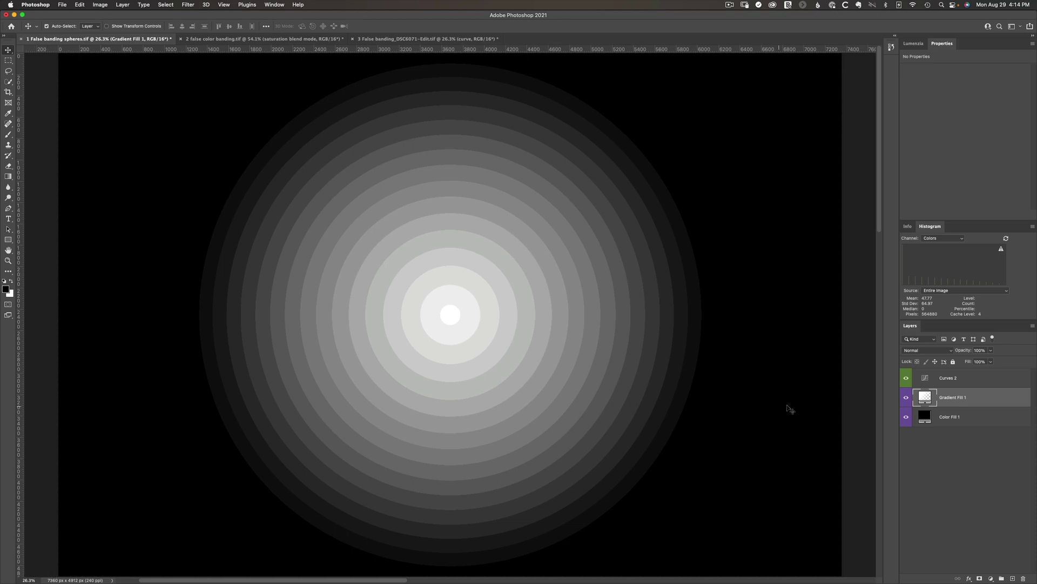
left_click(924, 377)
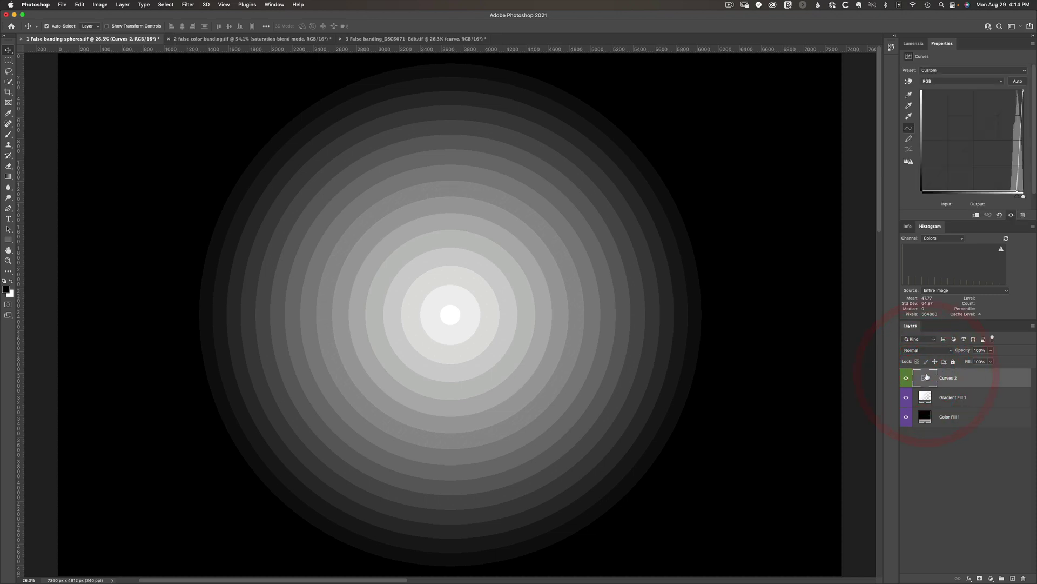
left_click(917, 351)
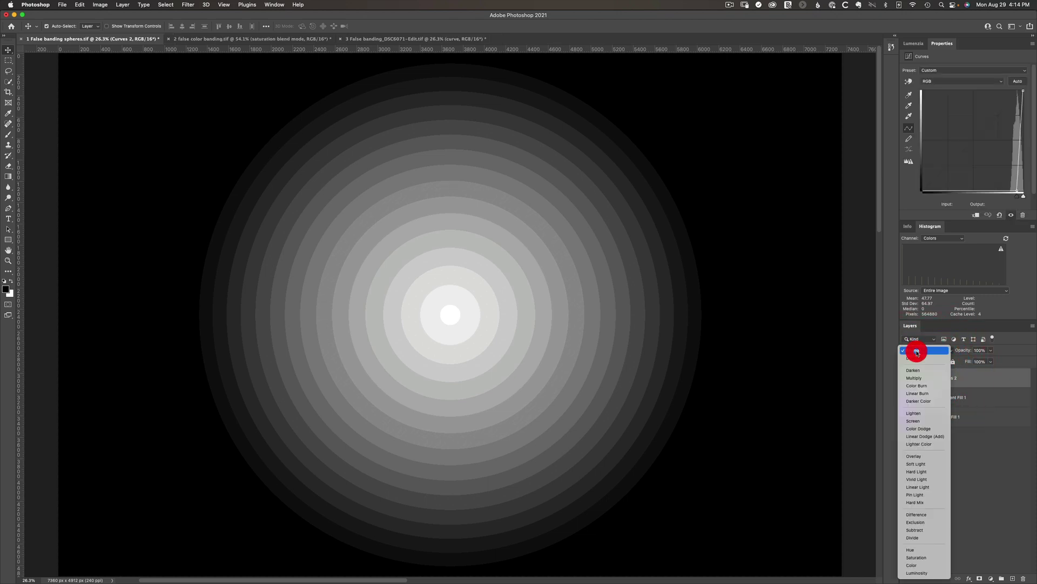
left_click(917, 352)
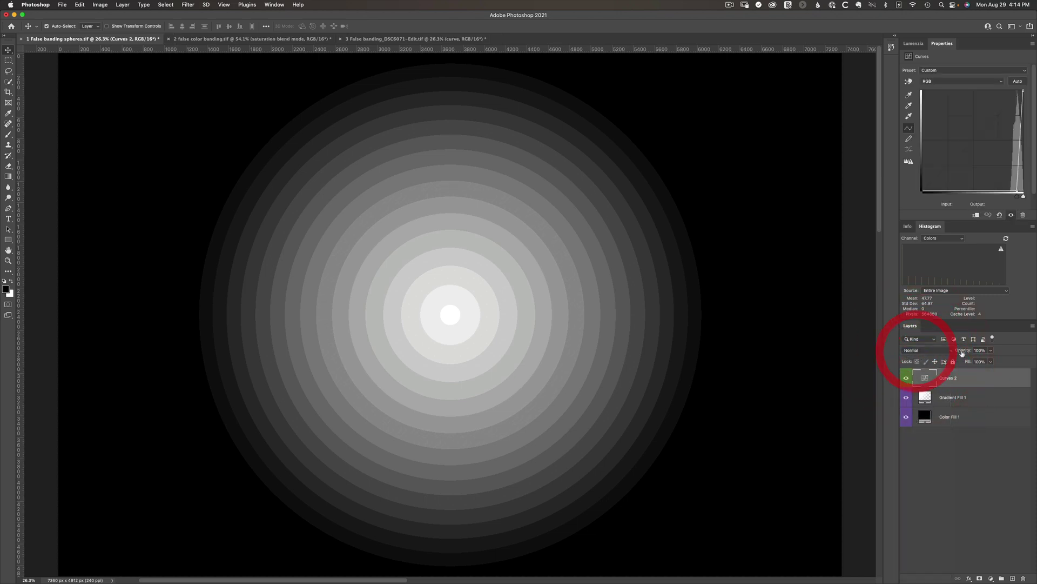
right_click(970, 382)
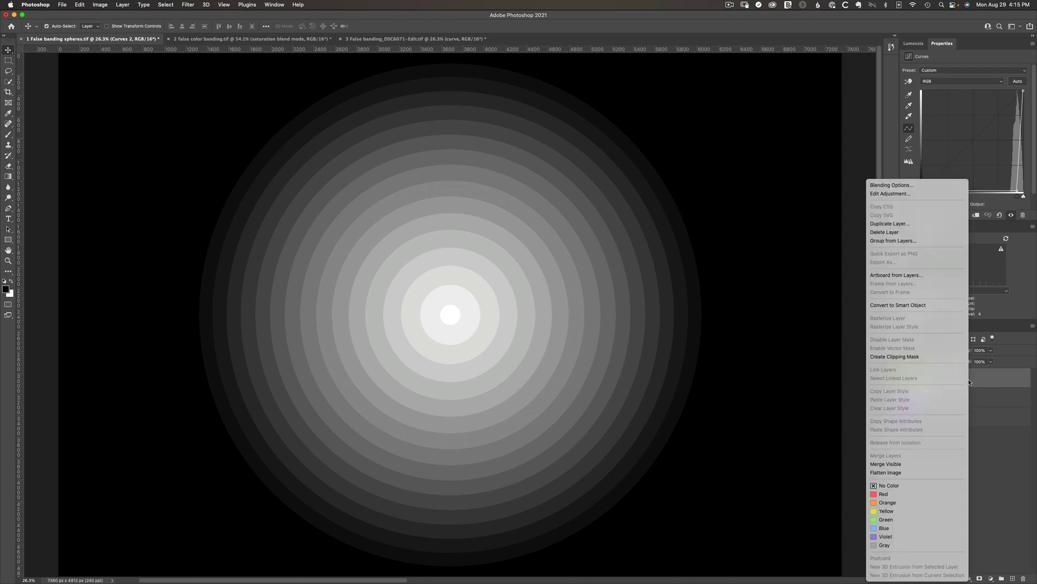
left_click(902, 472)
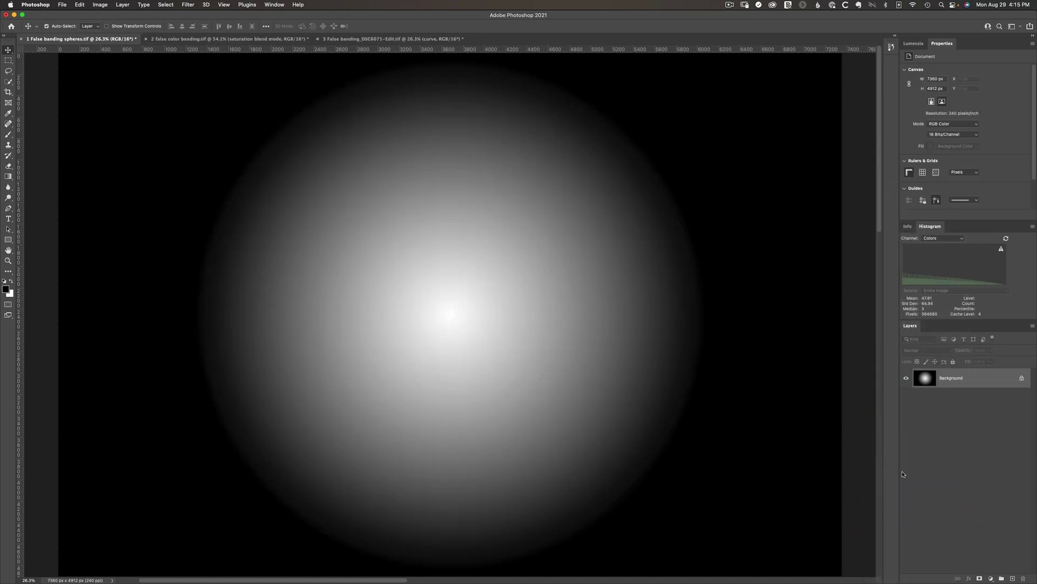
key("super+z")
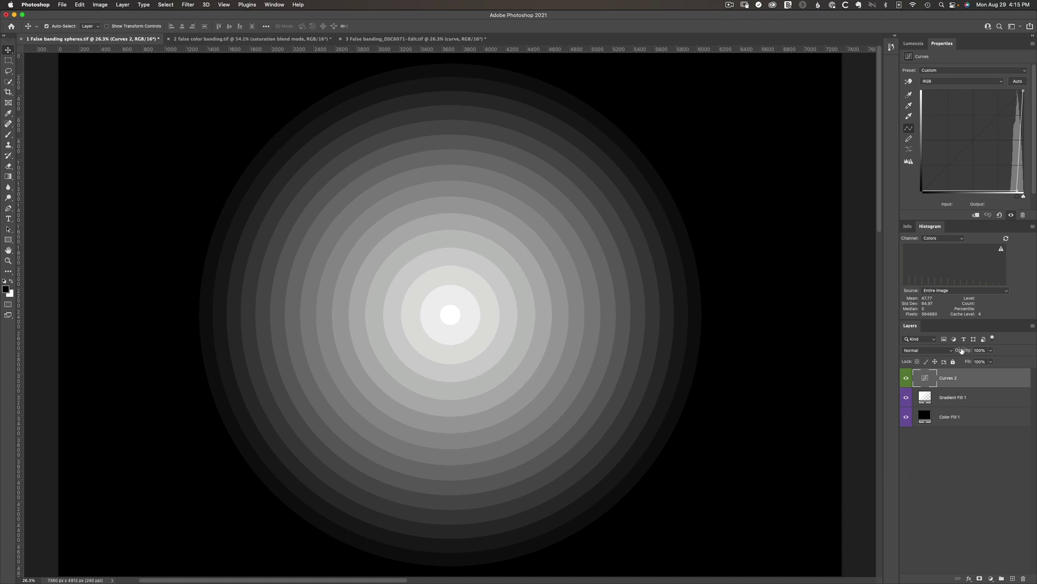
Scrub the Curves 2 opacity down to 86% and back up to 100%
left_click_drag(962, 351, 956, 351)
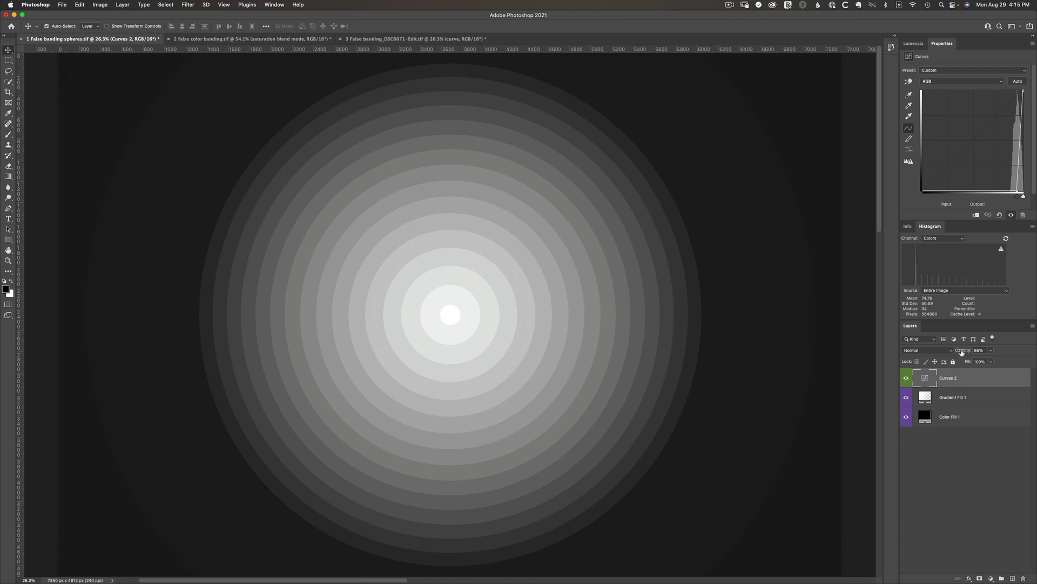
left_click_drag(963, 351, 996, 349)
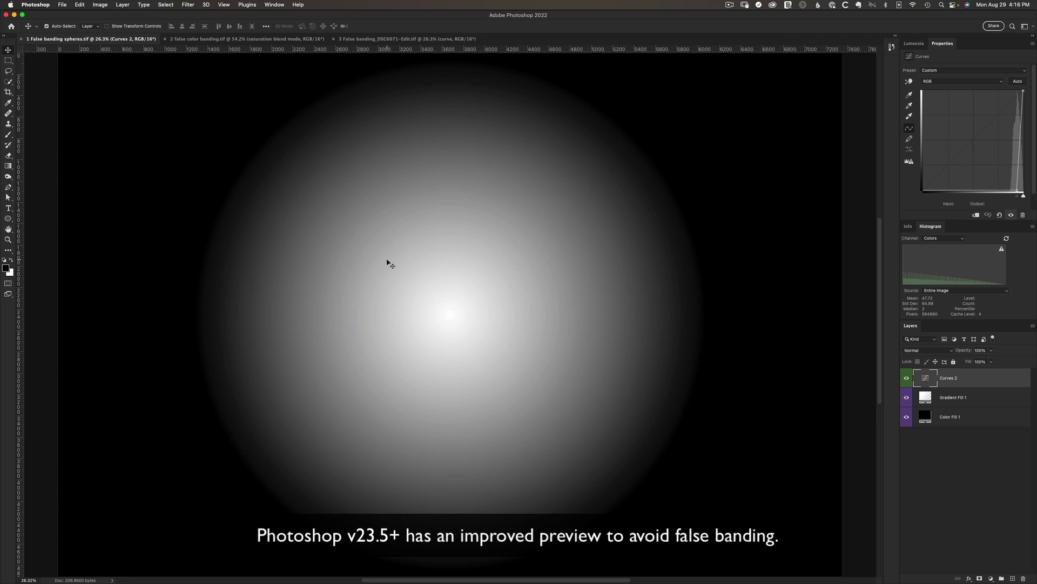
Go to the Photoshop menu's Preferences submenu
left_click(36, 4)
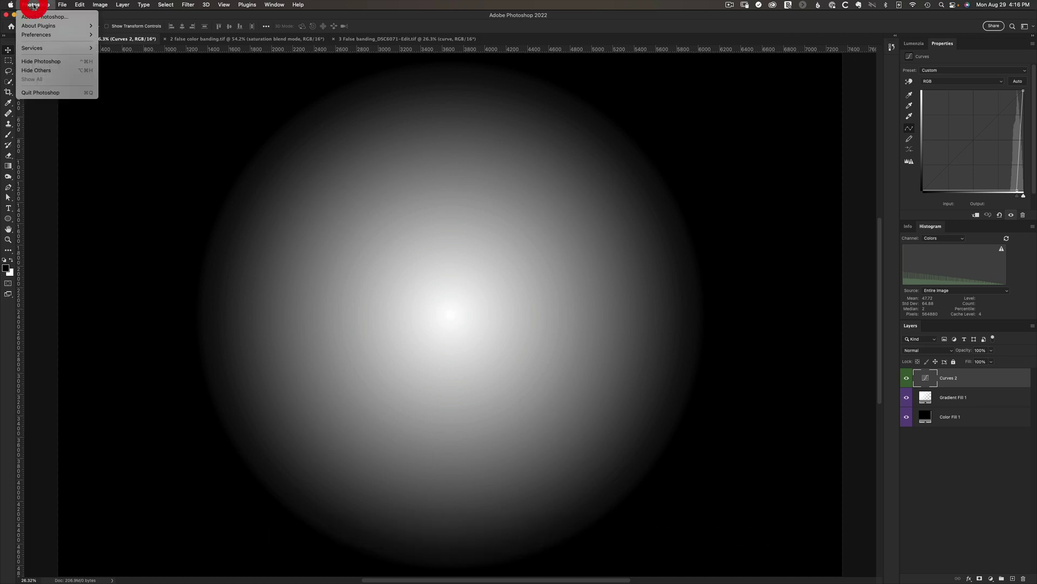
mouse_move(43, 35)
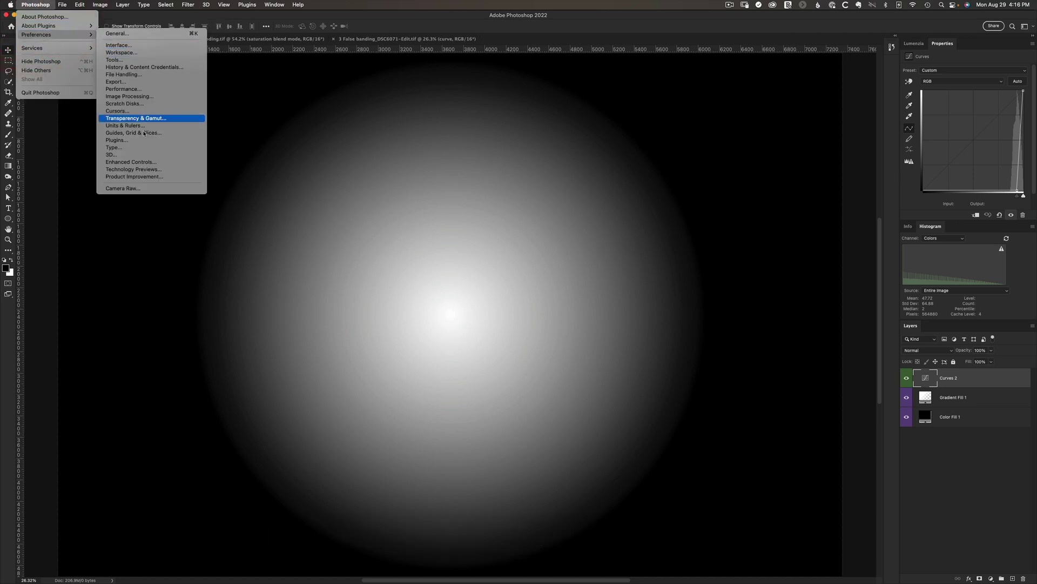
Enable 'Precise previews for 16-bit documents' in Technology Previews and confirm the preferences
left_click(152, 171)
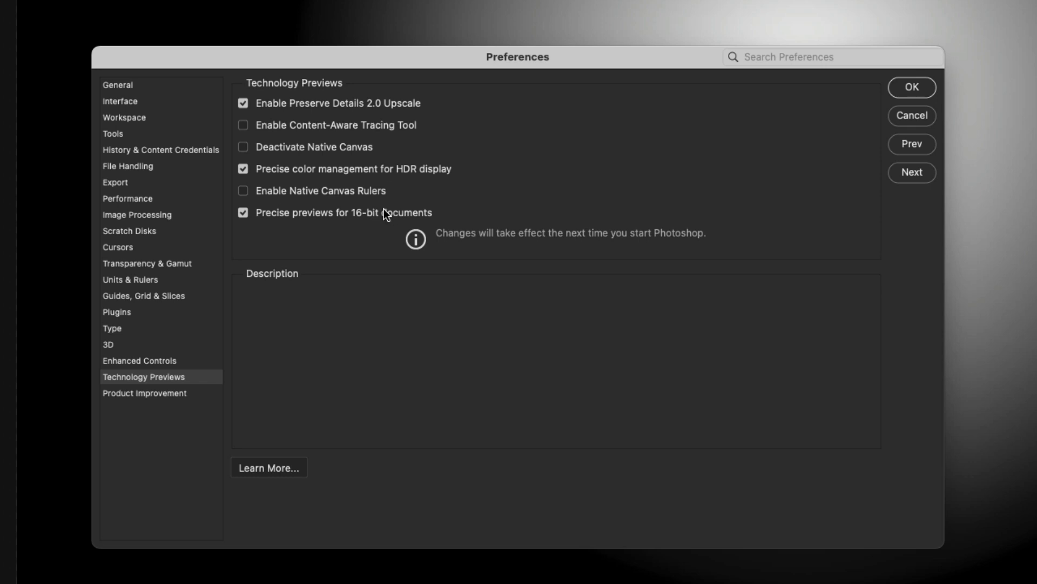
mouse_move(276, 218)
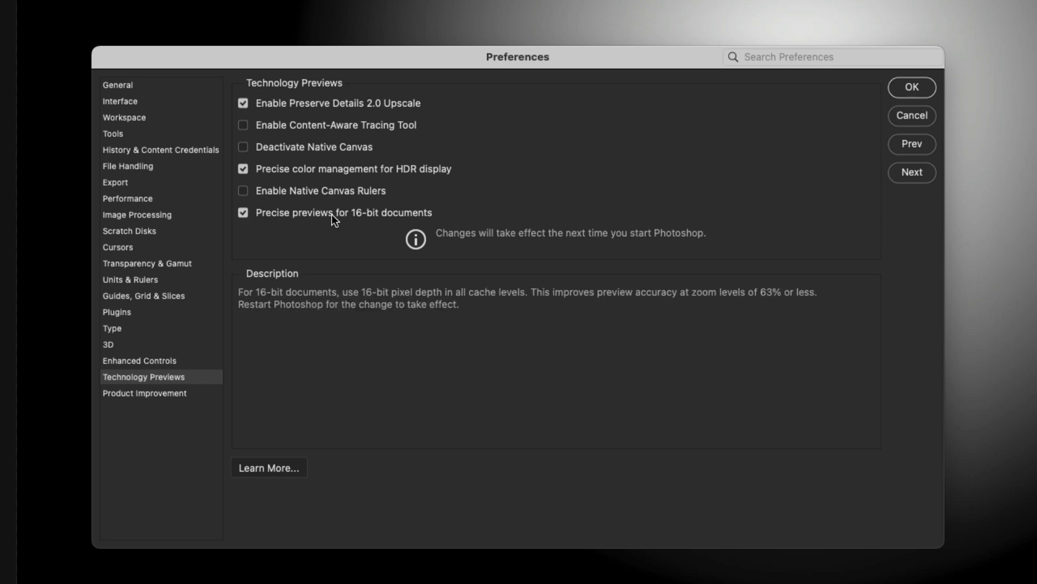
left_click(244, 214)
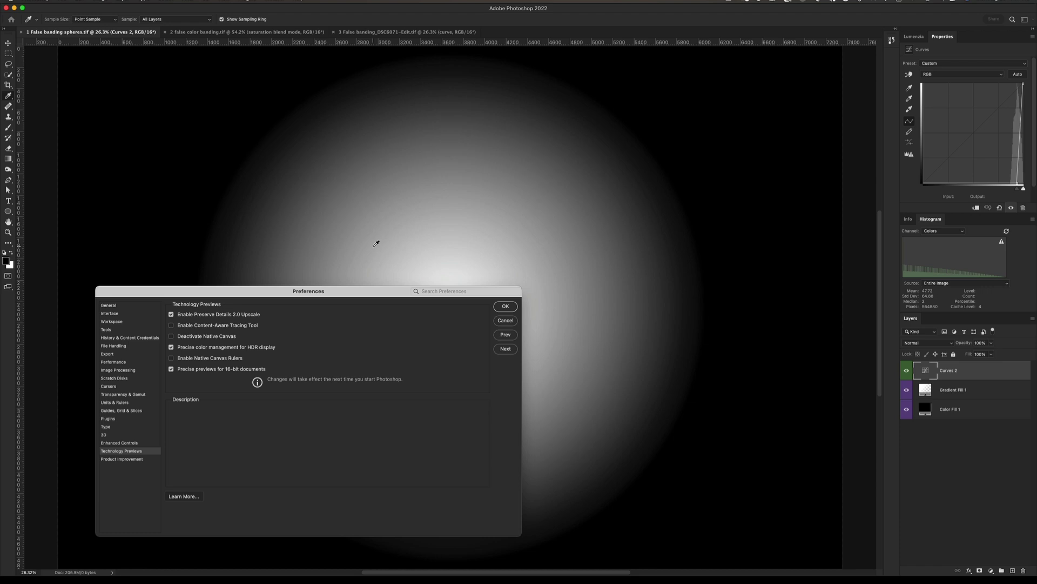
key("Return")
left_click(486, 306)
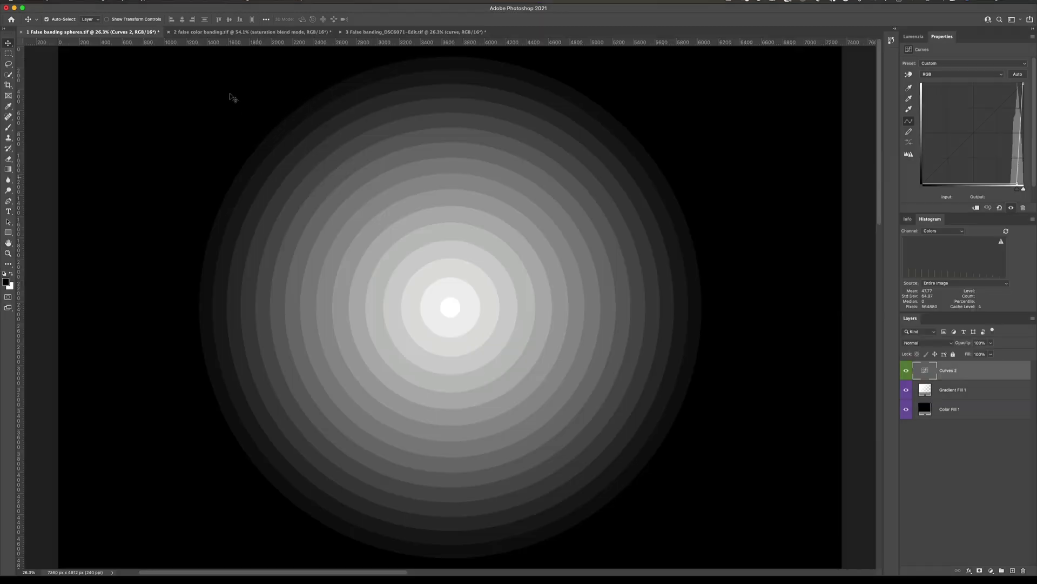
Switch between document tabs to view the false color banding and rainbow gradient files
left_click(211, 34)
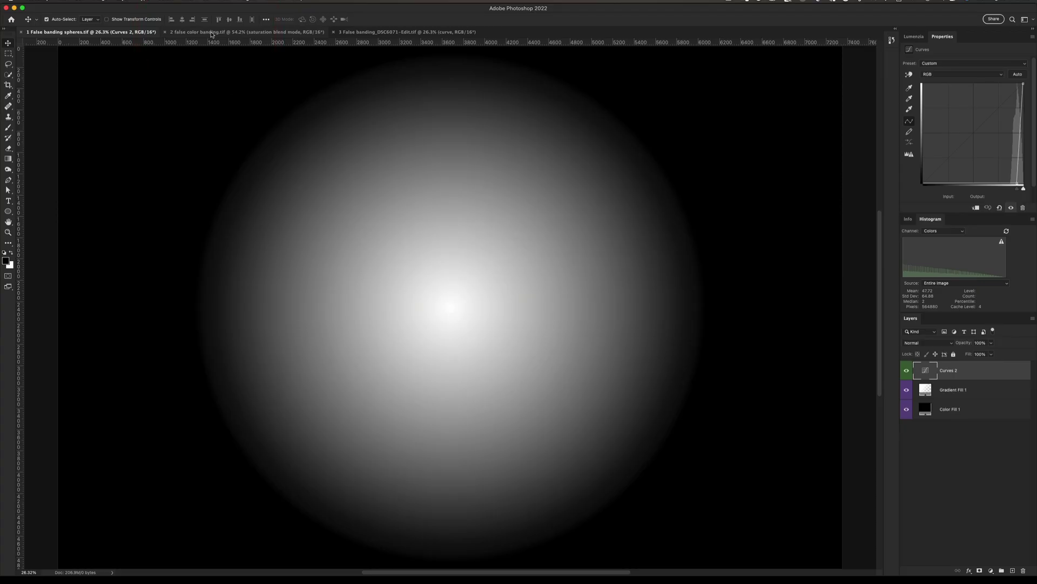
left_click(211, 34)
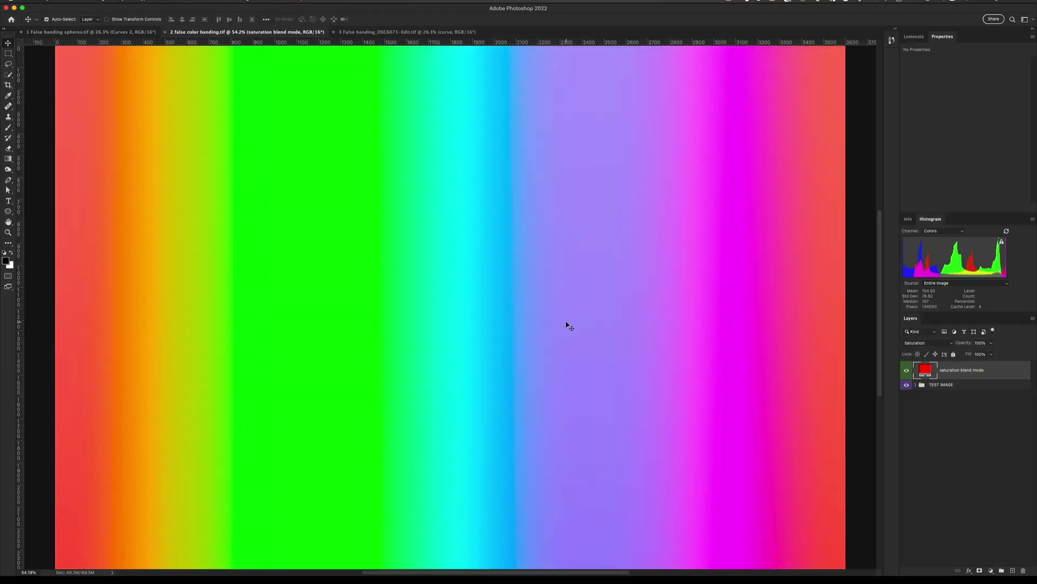
left_click(372, 34)
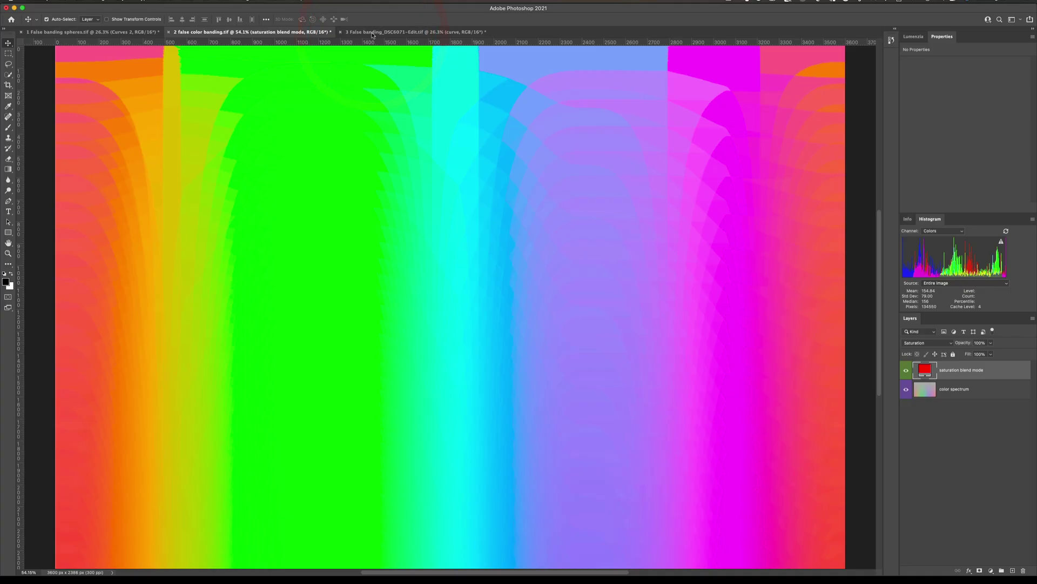
left_click(372, 34)
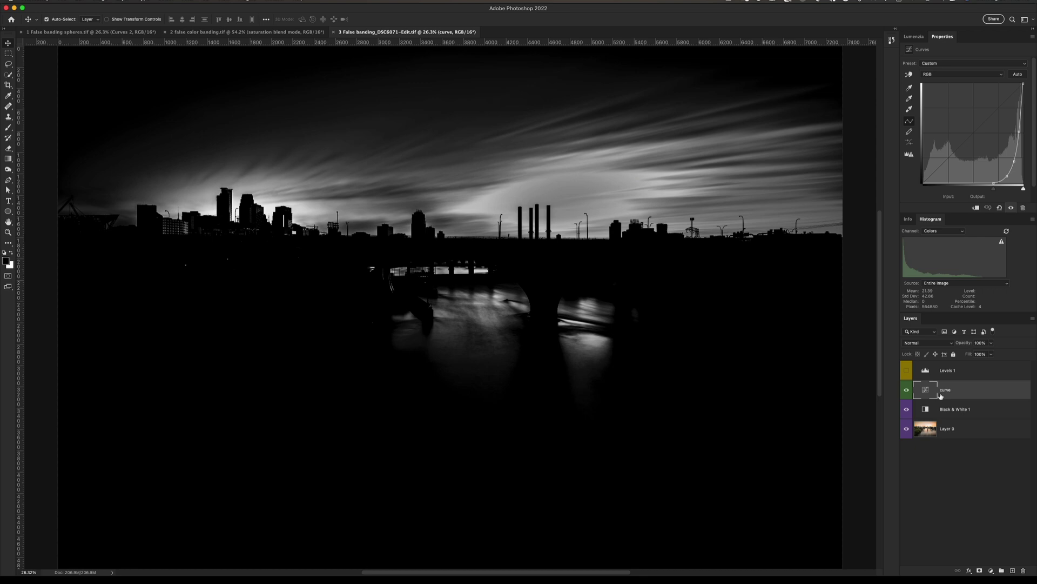
Stamp all visible layers into a new merged Layer 1 with Cmd+Option+Shift+E
key("super+alt+shift+e")
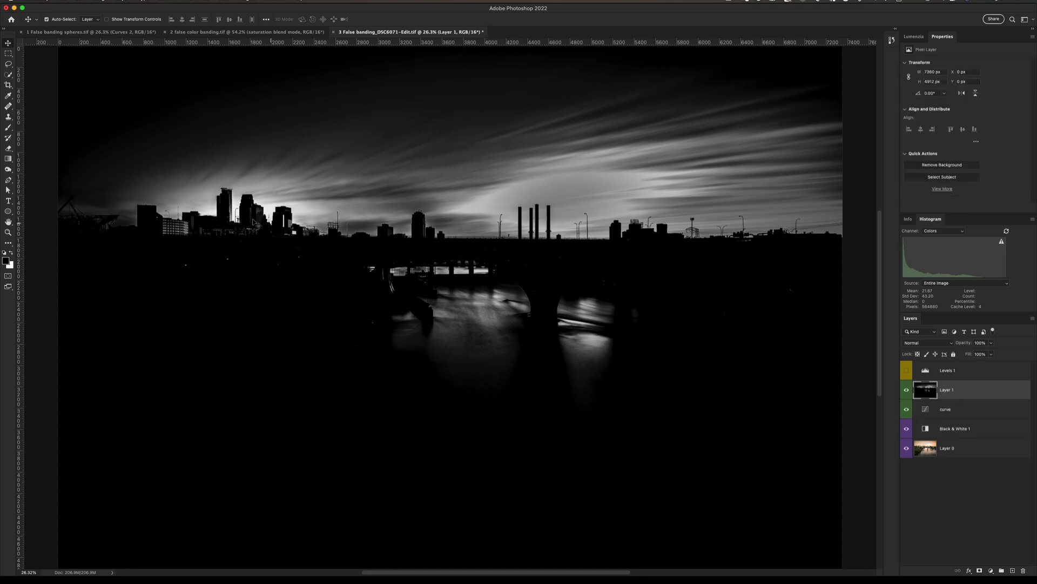
key("alt+]")
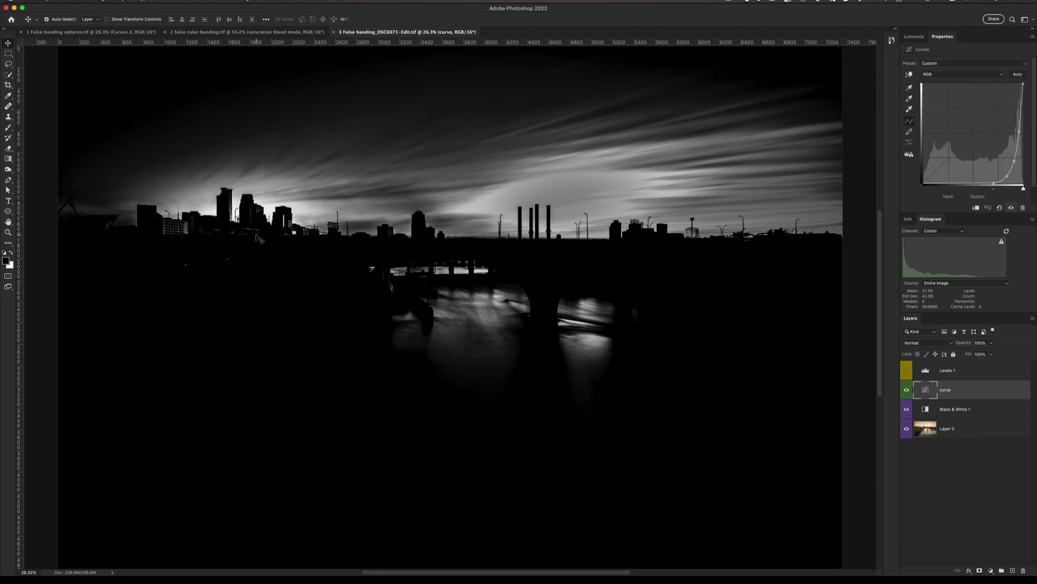
key("alt+[")
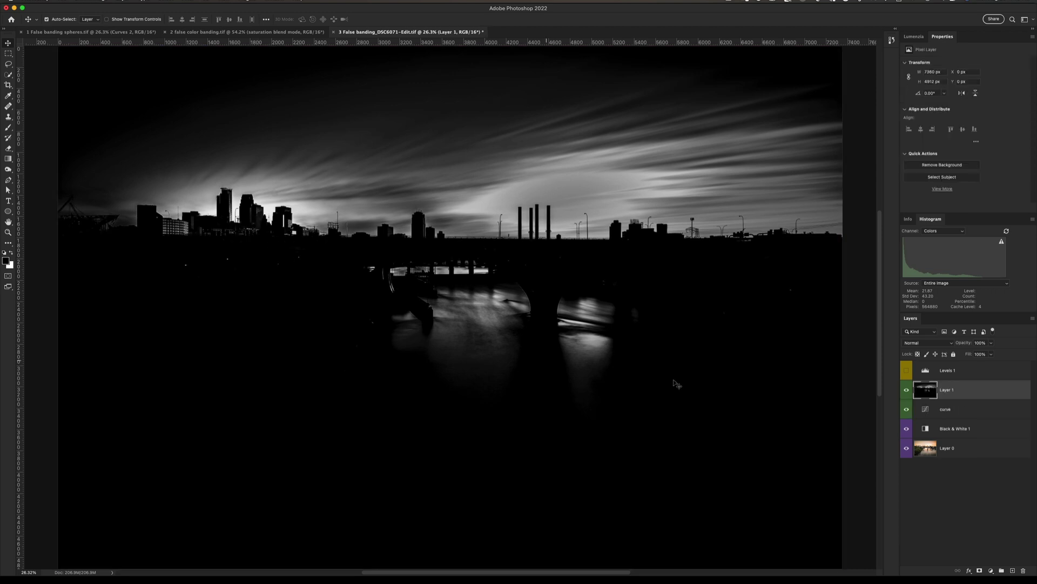
Toggle Layer 1's visibility repeatedly to compare the skyline with and without it
left_click(908, 390)
left_click(907, 390)
left_click(907, 391)
left_click(907, 390)
left_click(908, 390)
left_click(907, 390)
left_click(907, 390)
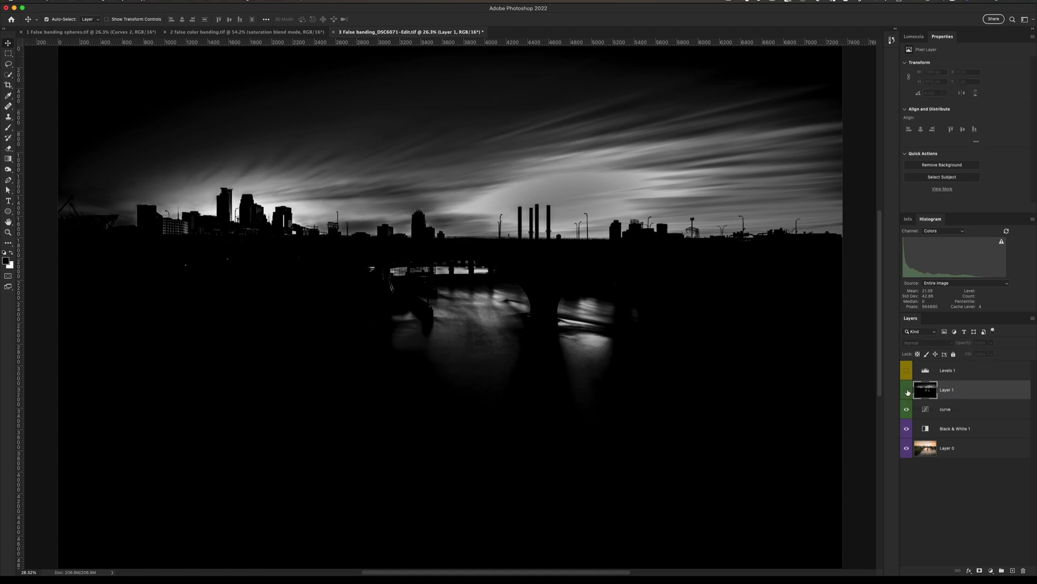
left_click(907, 390)
left_click(907, 390)
left_click(907, 391)
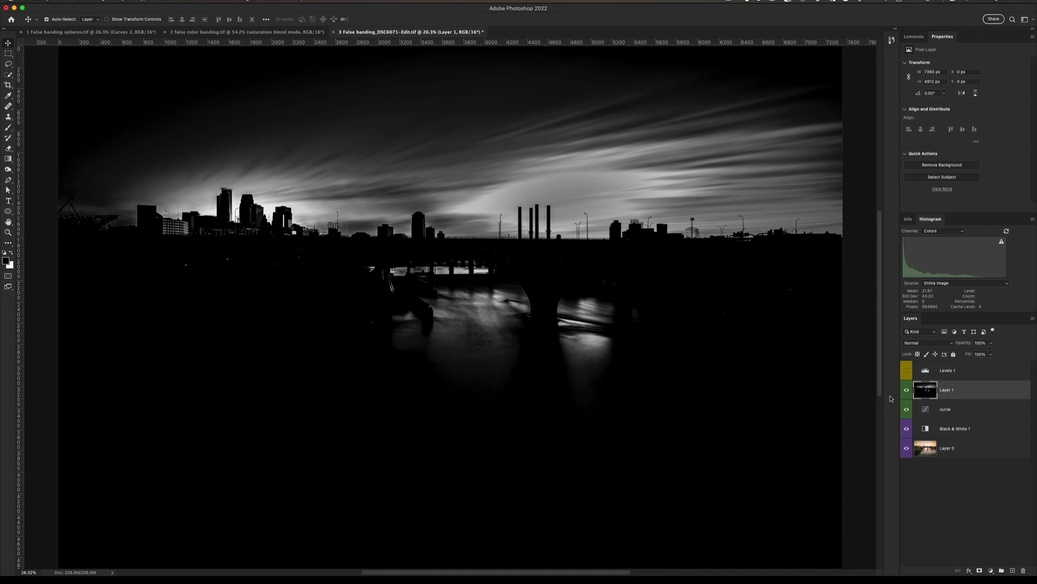
left_click(907, 390)
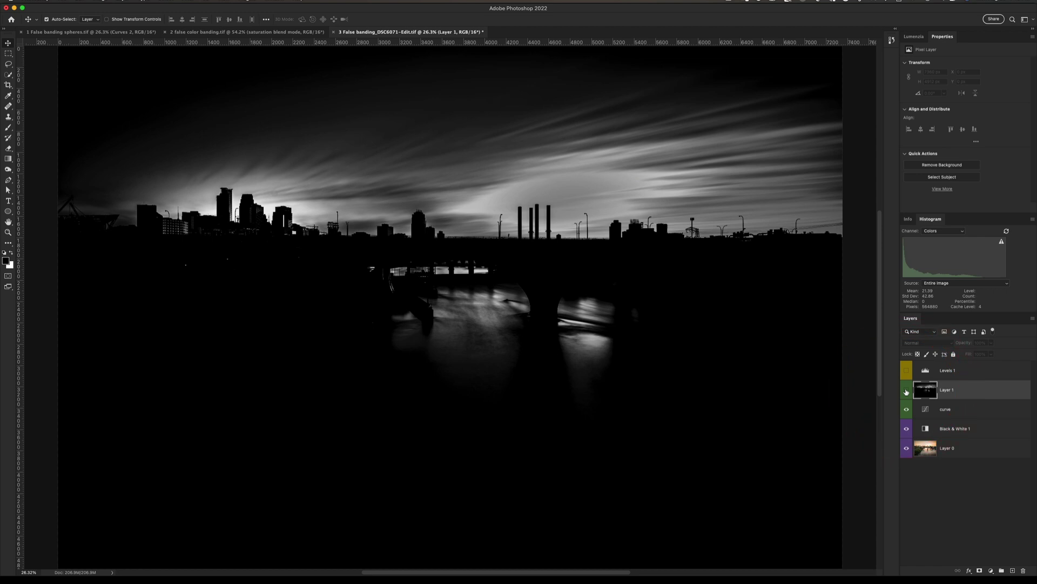
left_click(907, 391)
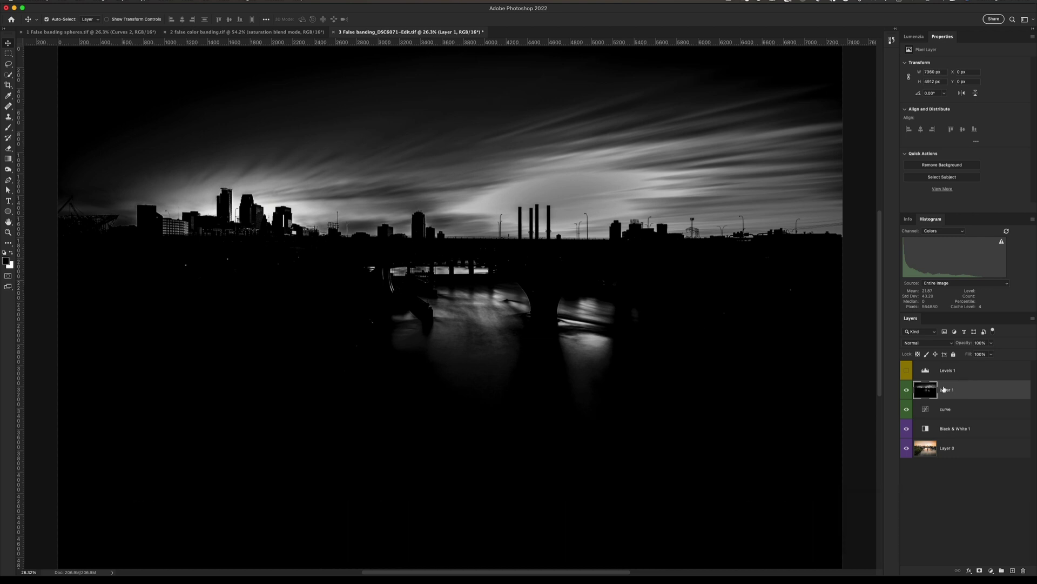
Drag the merged Layer 1 onto the trash icon to delete it
left_click_drag(947, 389, 1024, 570)
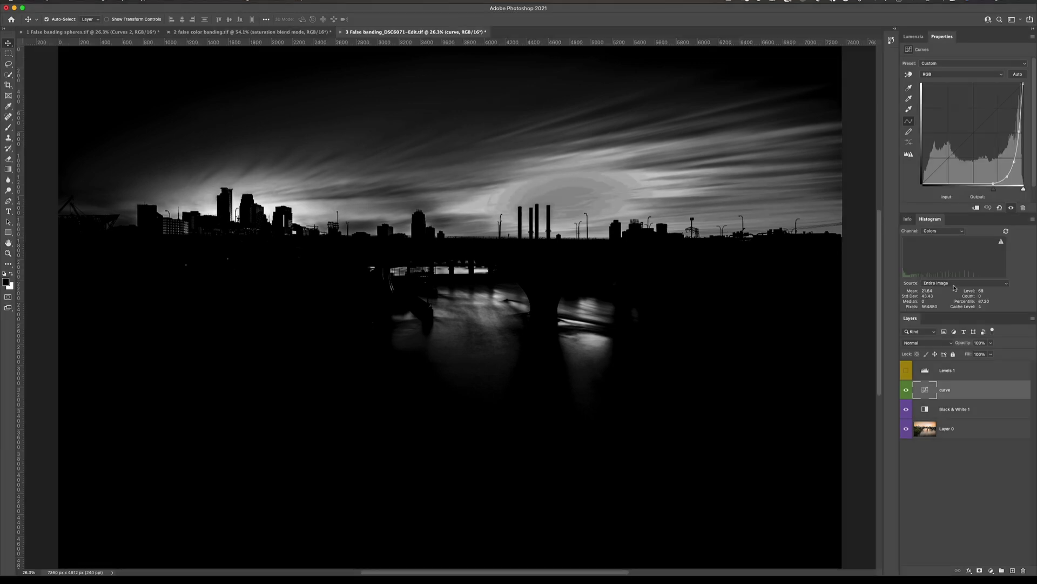
Refresh the Histogram with uncached data, toggling the curve layer off and on to compare
left_click(1003, 242)
left_click(906, 390)
left_click(905, 390)
left_click(1007, 232)
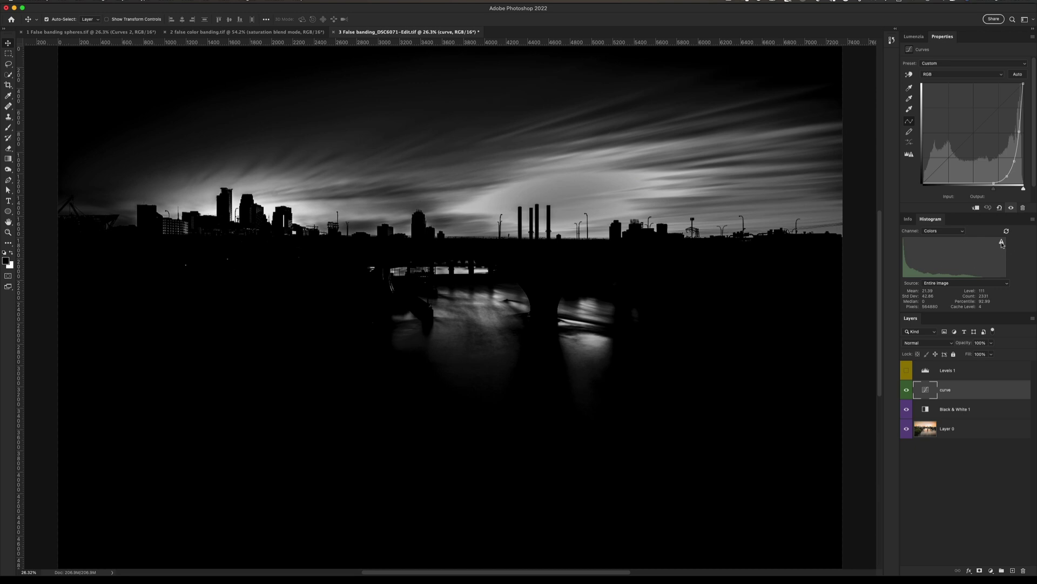
left_click(1003, 244)
Show Levels 1 and drag its midtone slider to 1.27 to brighten the cityscape
left_click(932, 372)
left_click(907, 371)
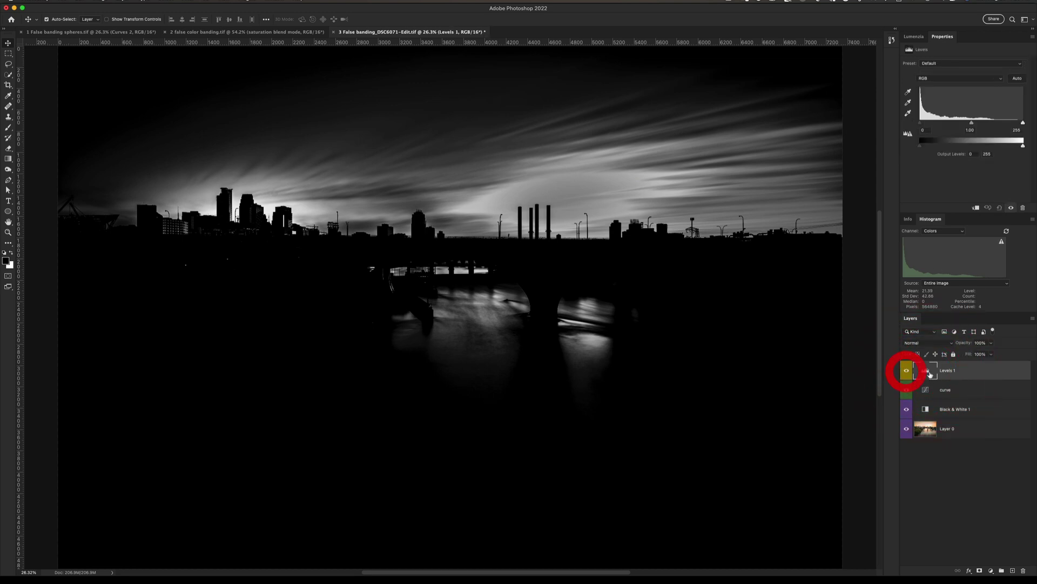
mouse_move(972, 124)
left_mouse_down()
mouse_move(932, 126)
mouse_move(951, 123)
left_mouse_up()
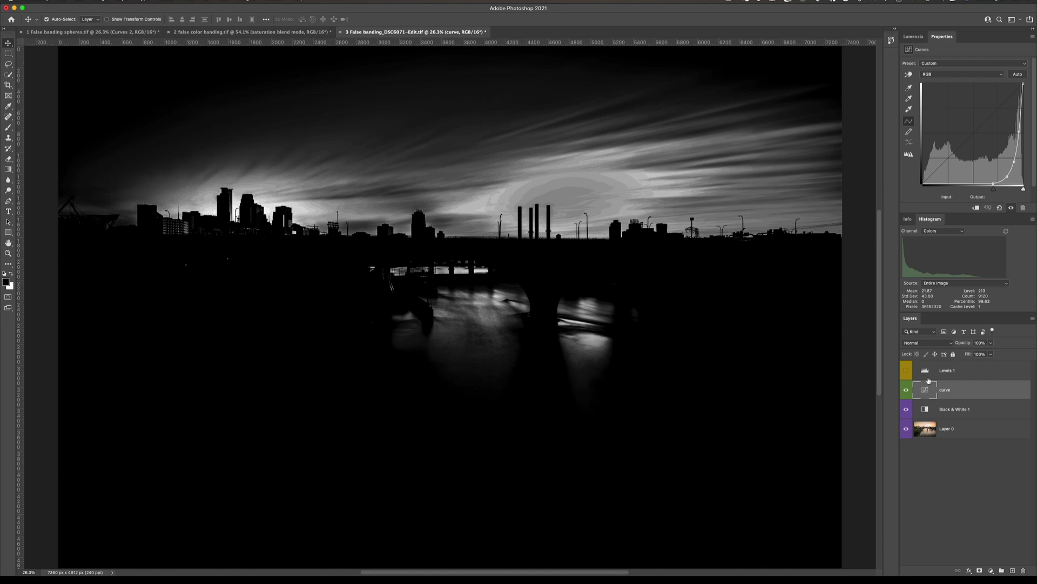
left_click(926, 372)
left_click(907, 372)
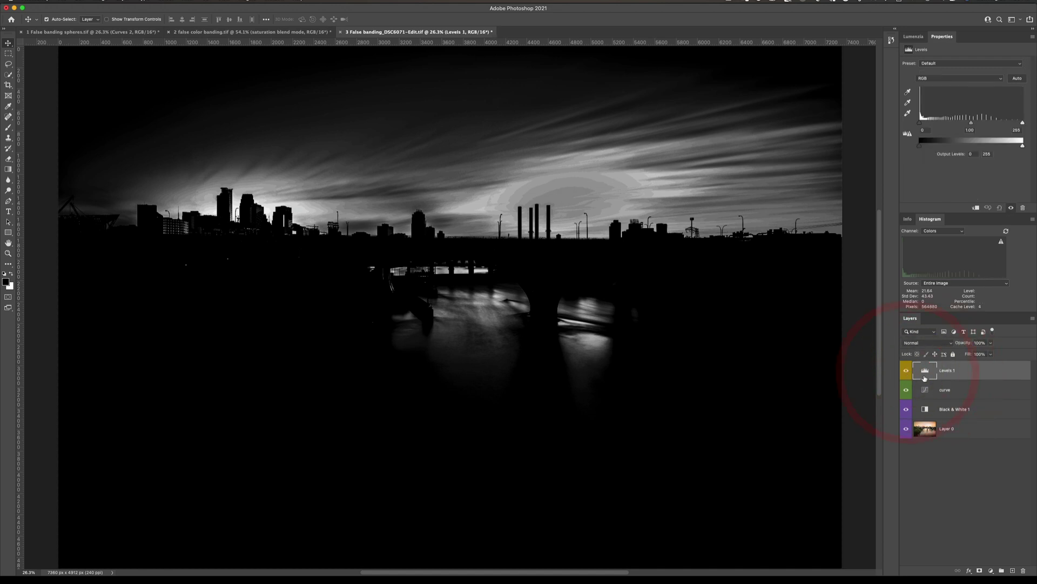
mouse_move(967, 121)
left_mouse_down()
mouse_move(917, 121)
mouse_move(961, 123)
left_mouse_up()
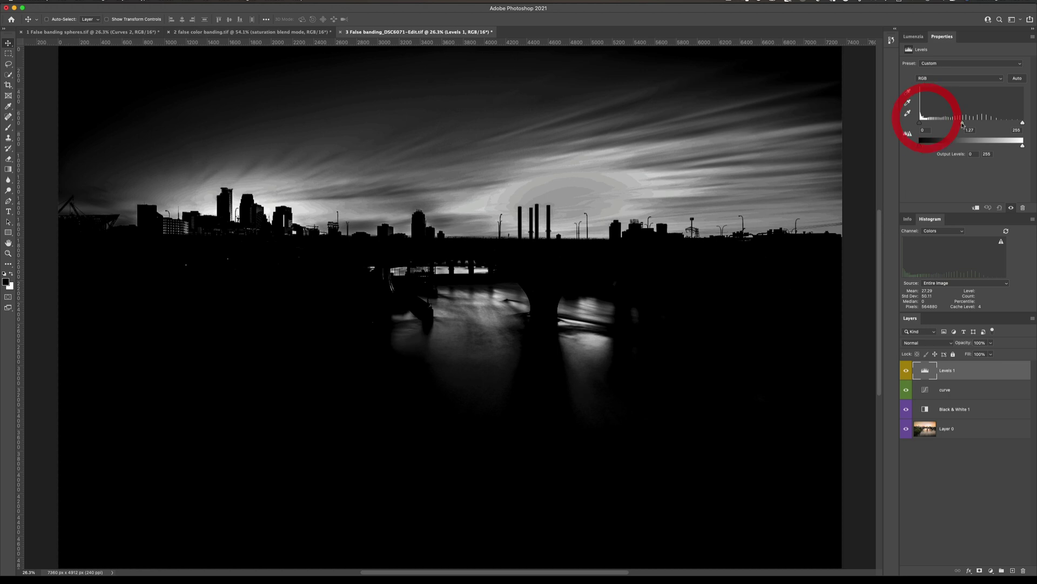